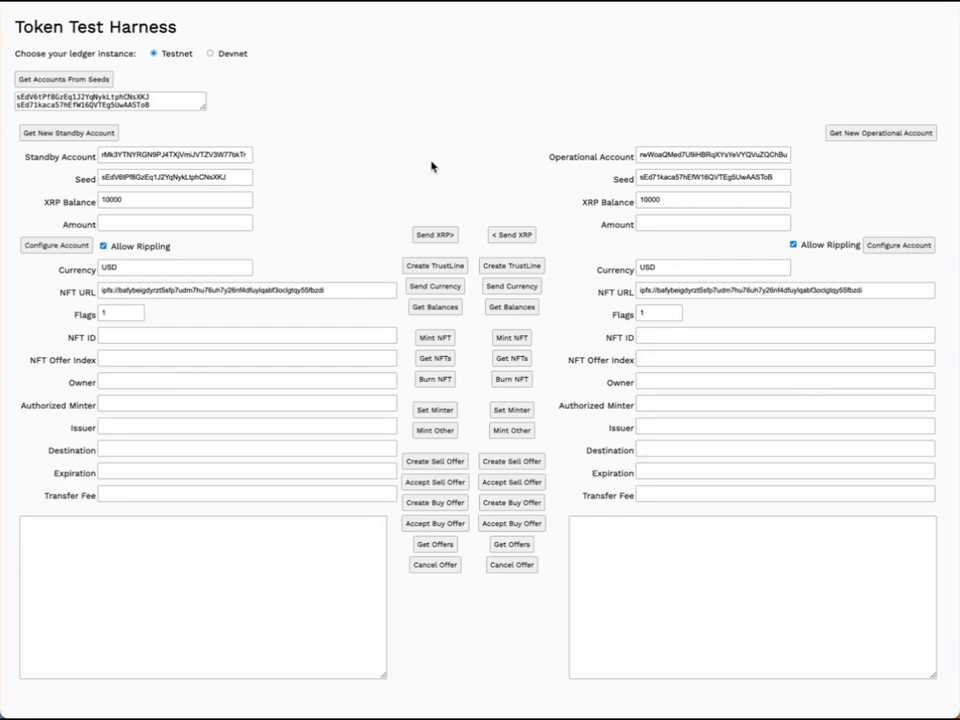
# Step: Copy the operational account address into the standby Authorized Minter field and set it as minter
pyautogui.doubleClick(664, 157)
pyautogui.rightClick(664, 157)
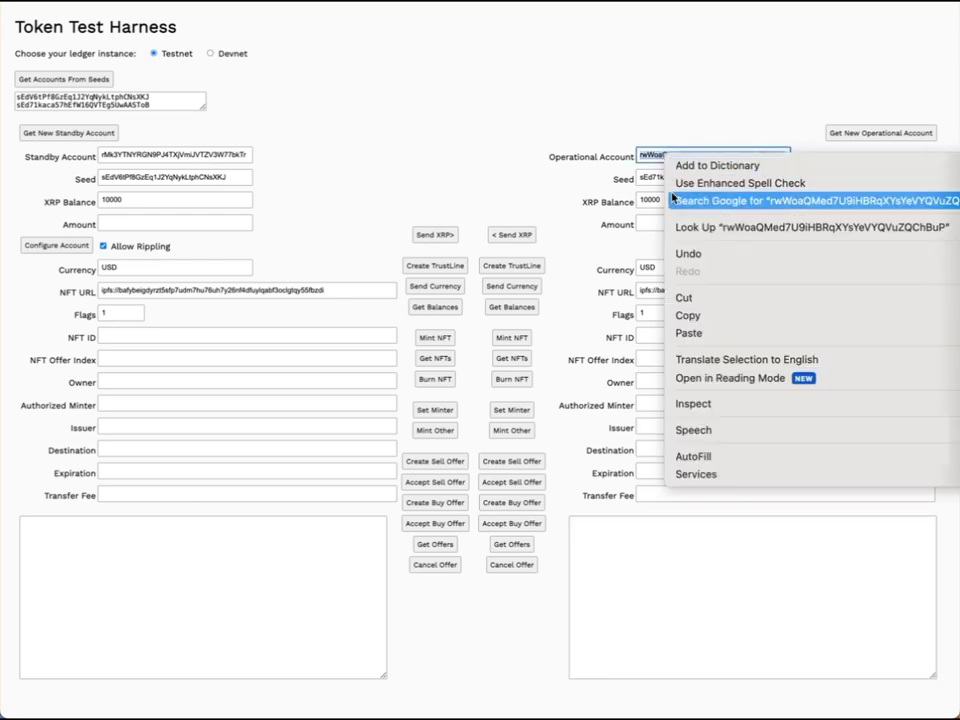
pyautogui.click(687, 316)
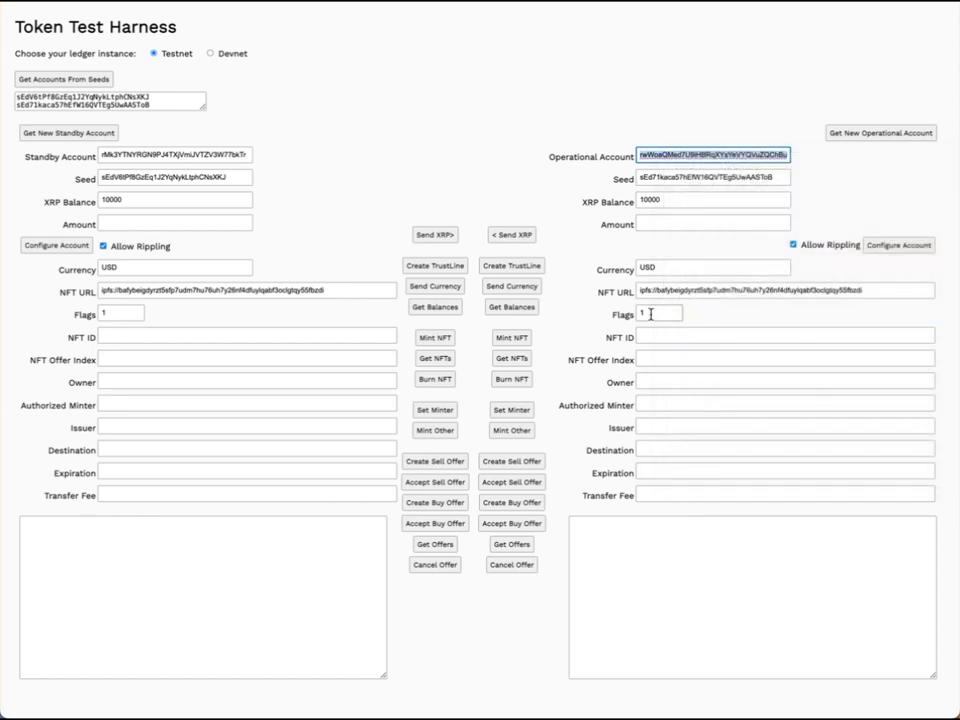
pyautogui.click(135, 403)
pyautogui.rightClick(135, 403)
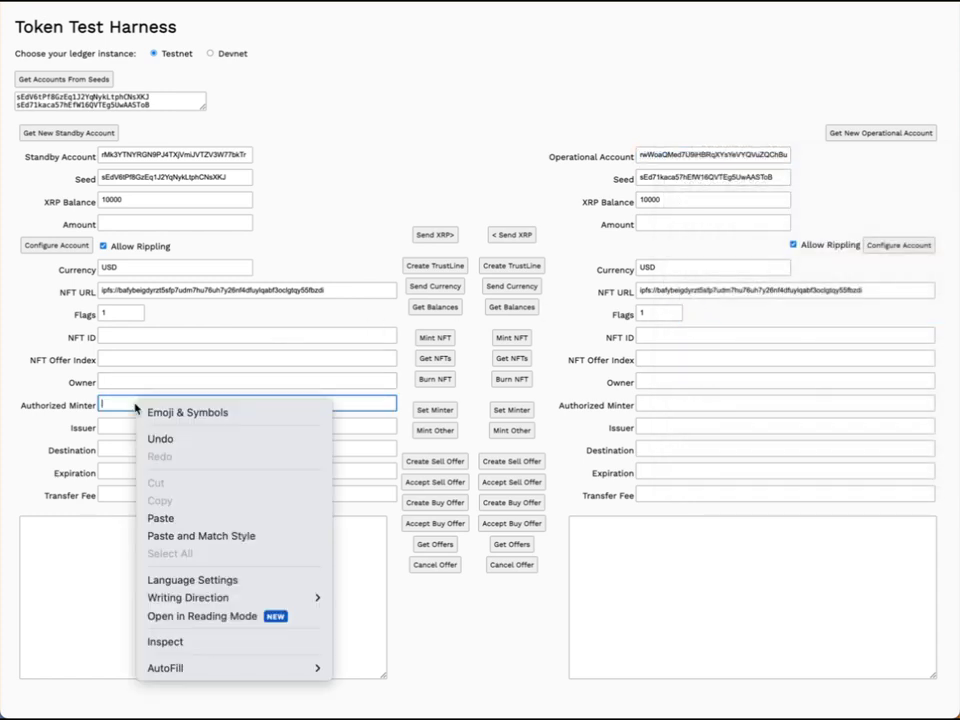
pyautogui.click(184, 516)
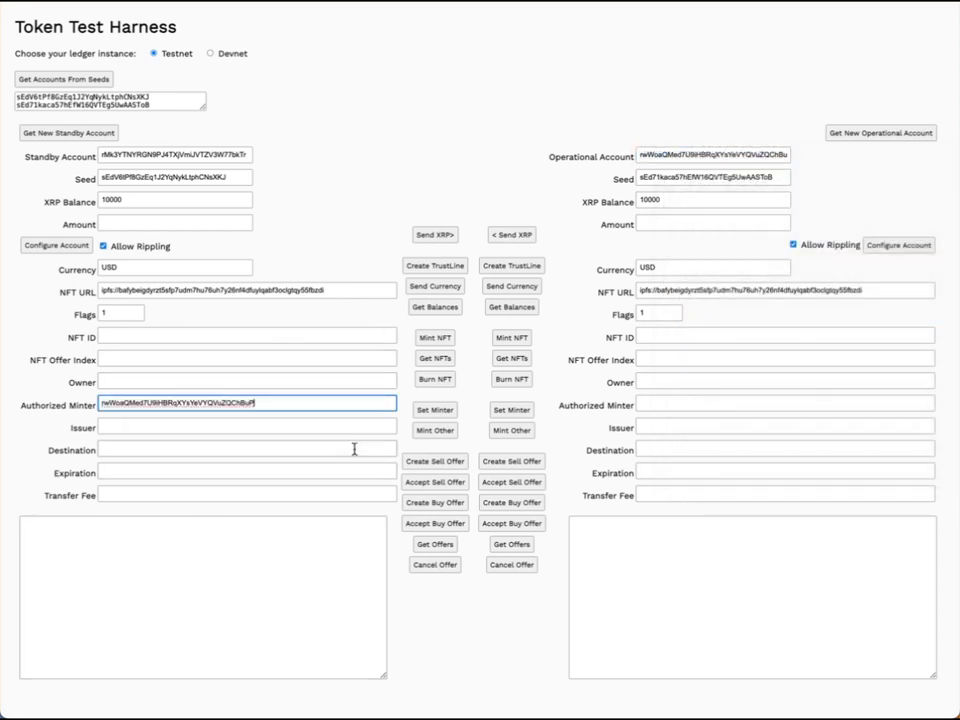
pyautogui.click(442, 412)
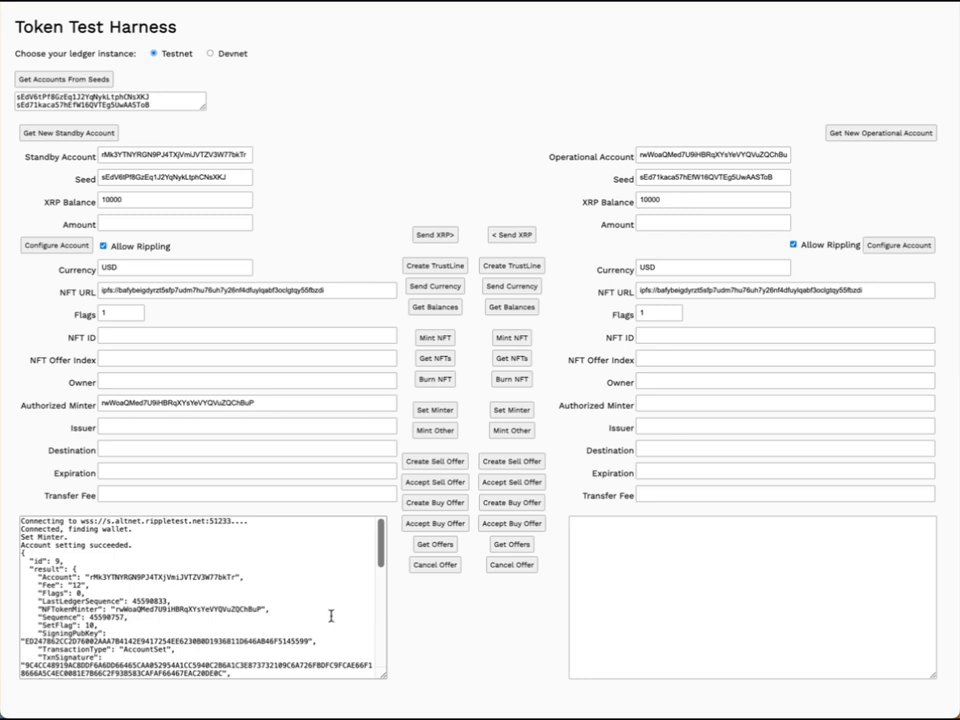
# Step: Verify the standby AccountSet result lists the operational address as NFTokenMinter
pyautogui.doubleClick(248, 607)
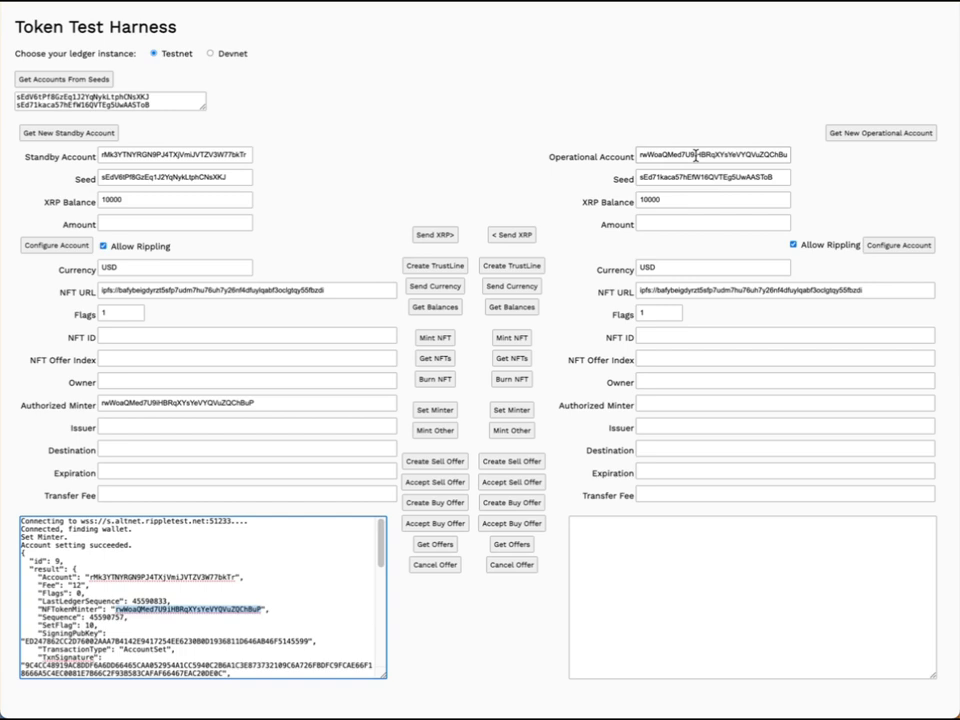
pyautogui.click(317, 611)
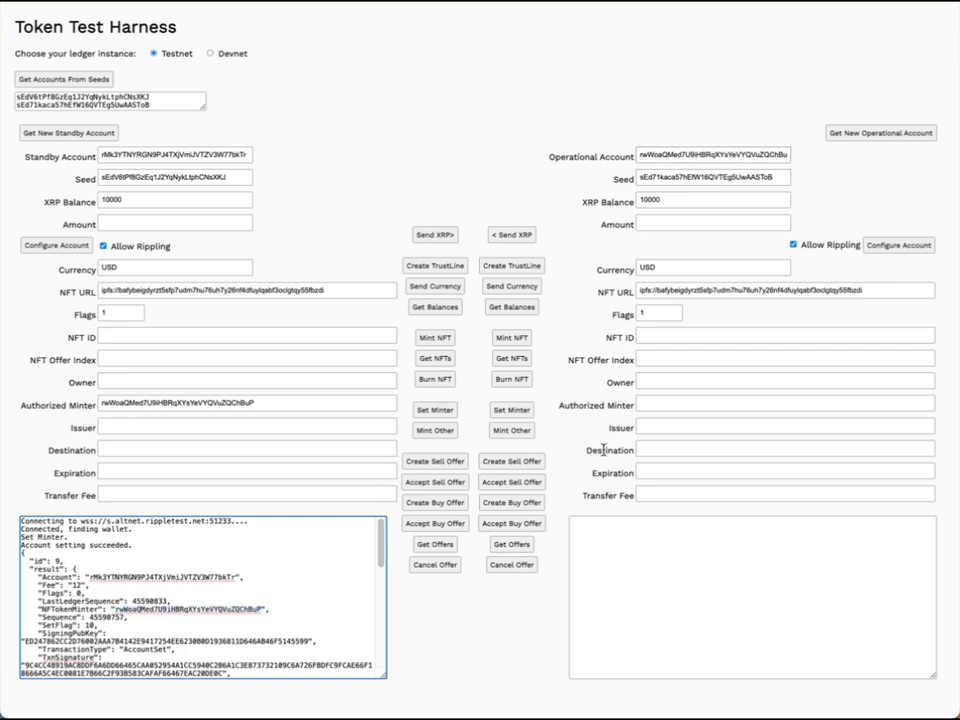
# Step: Enter operational Flags 8 and Transfer Fee 10000
pyautogui.click(650, 311)
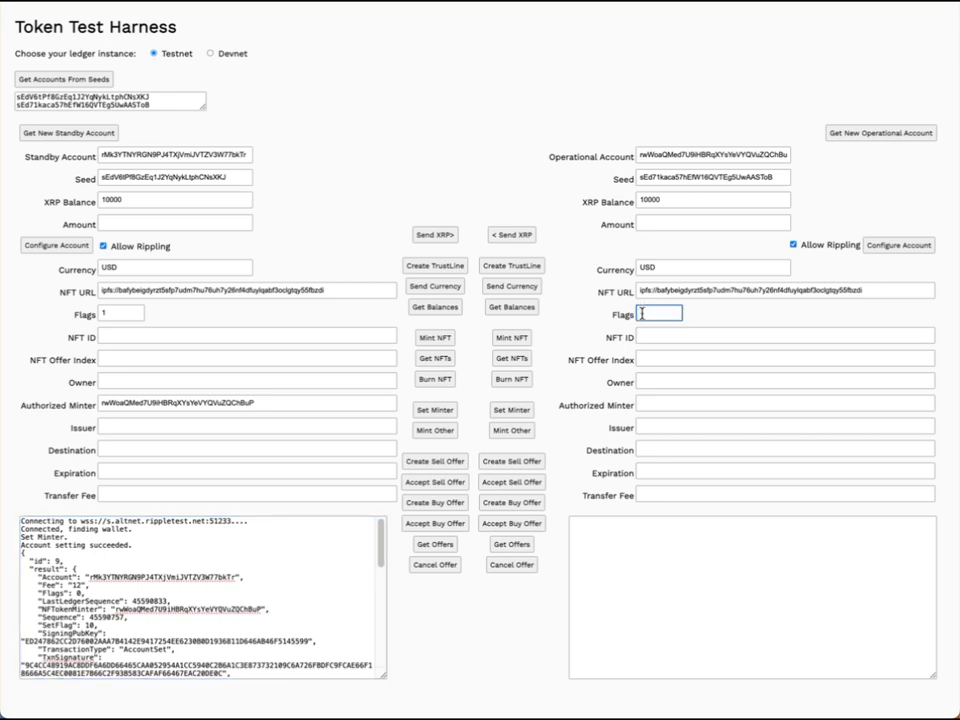
pyautogui.write('1')
pyautogui.click(661, 493)
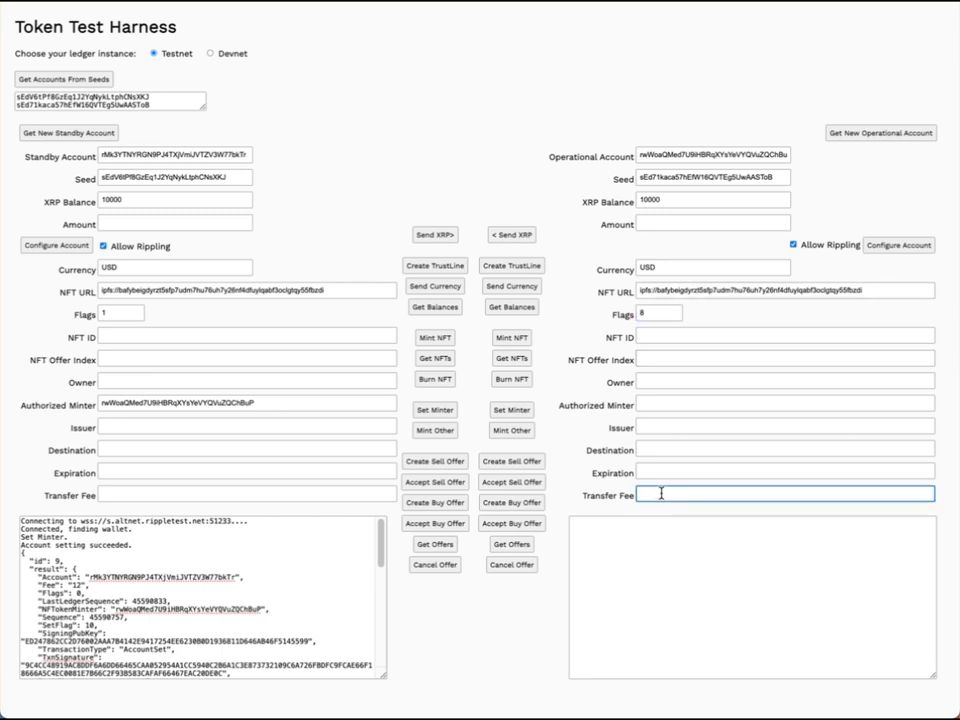
pyautogui.write('10000')
# Step: Use the standby address as the operational Issuer and mint the NFT with Mint Other
pyautogui.doubleClick(222, 156)
pyautogui.rightClick(222, 156)
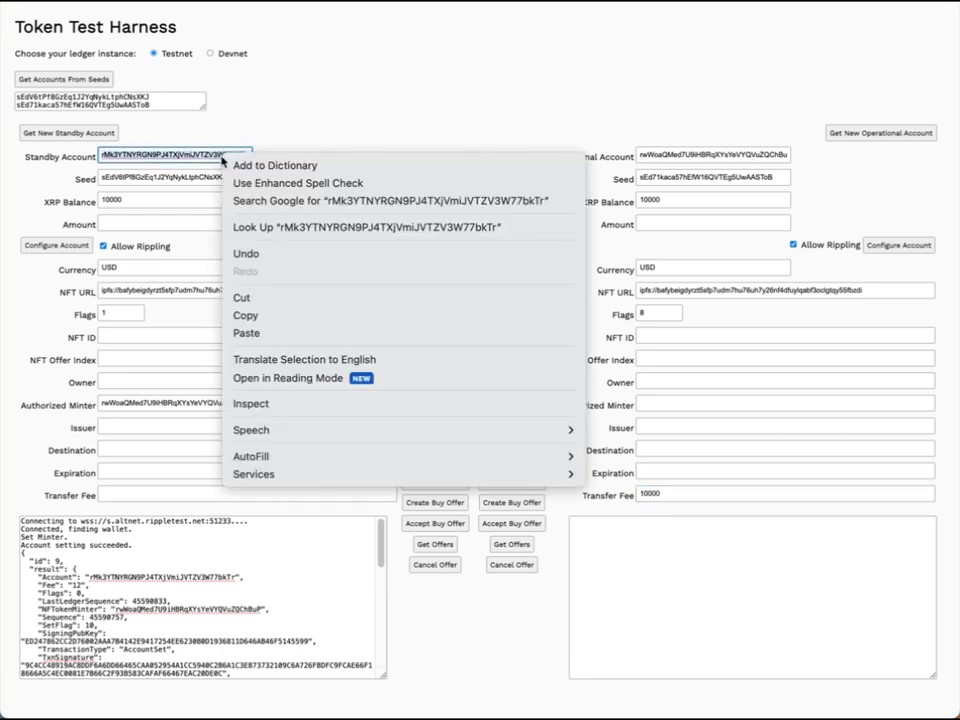
pyautogui.click(246, 315)
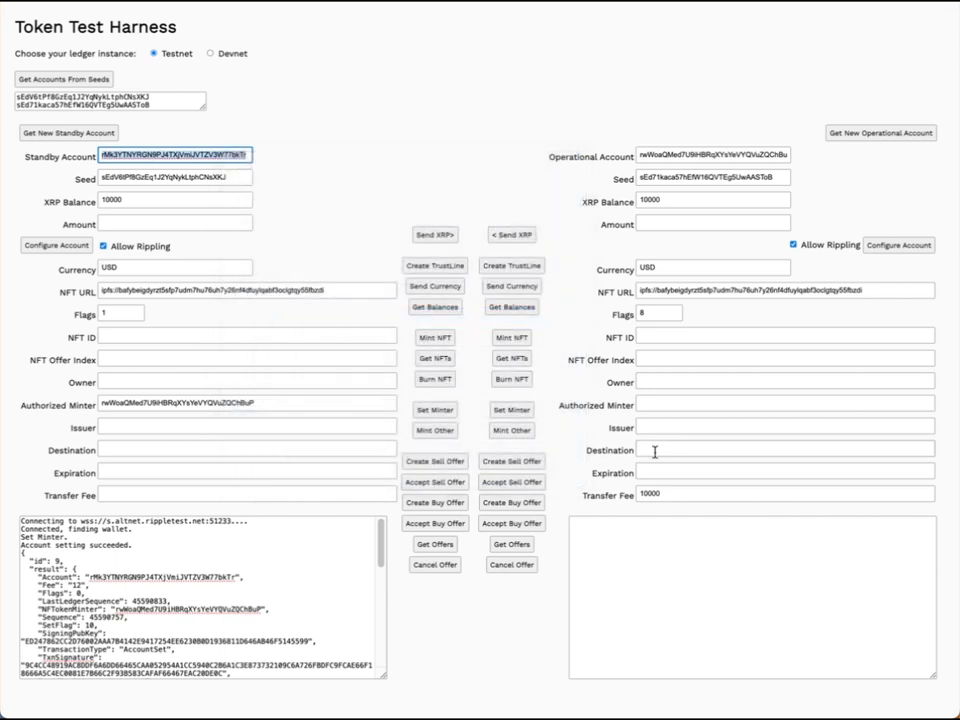
pyautogui.click(667, 405)
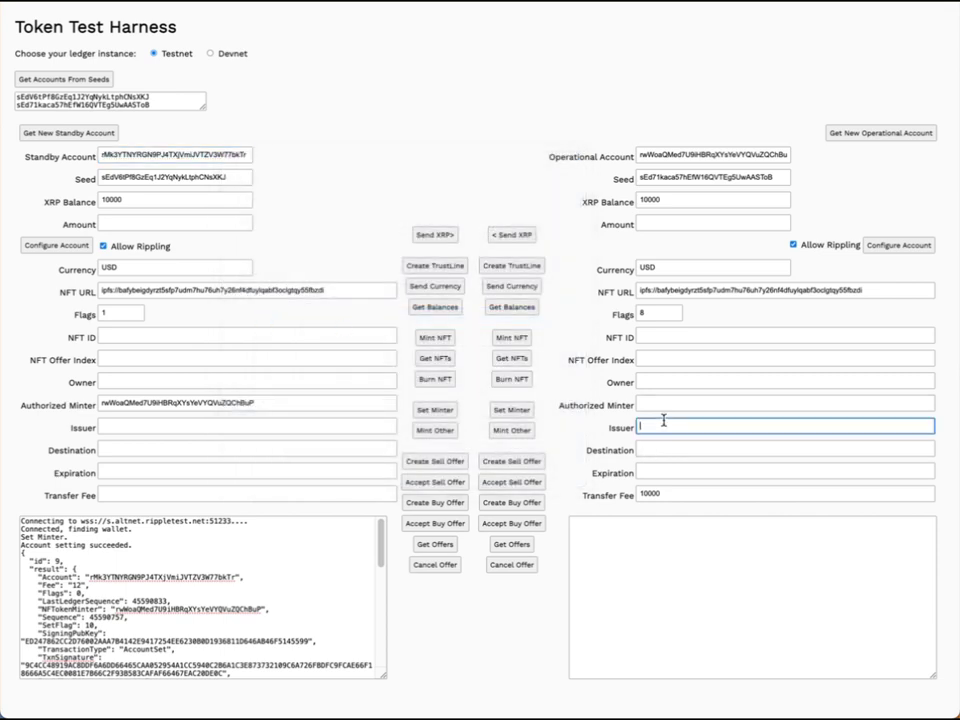
pyautogui.rightClick(666, 428)
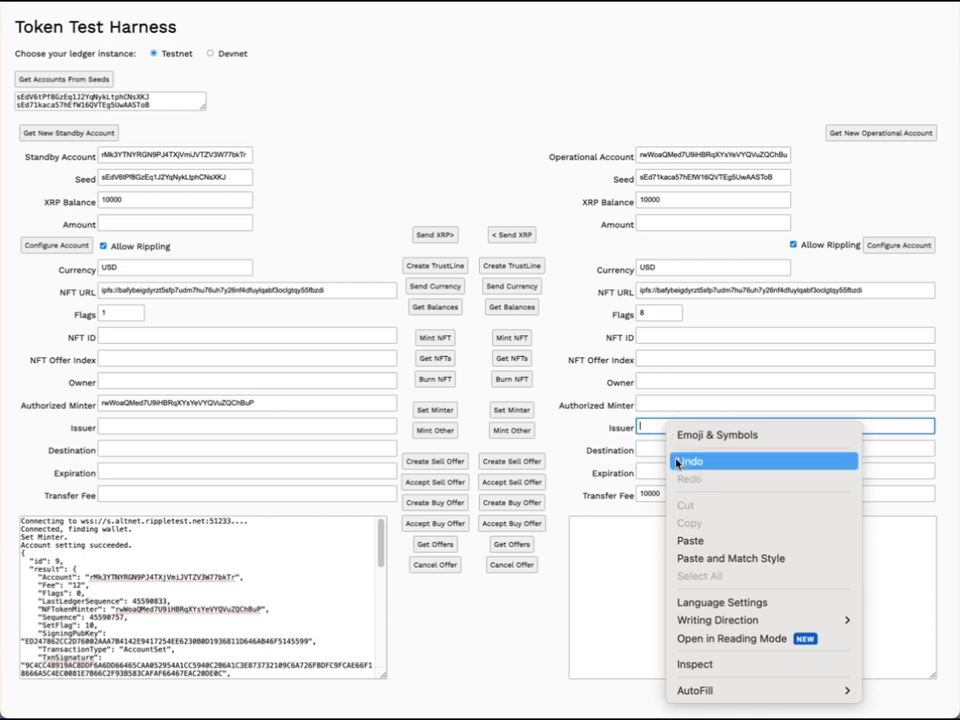
pyautogui.click(700, 540)
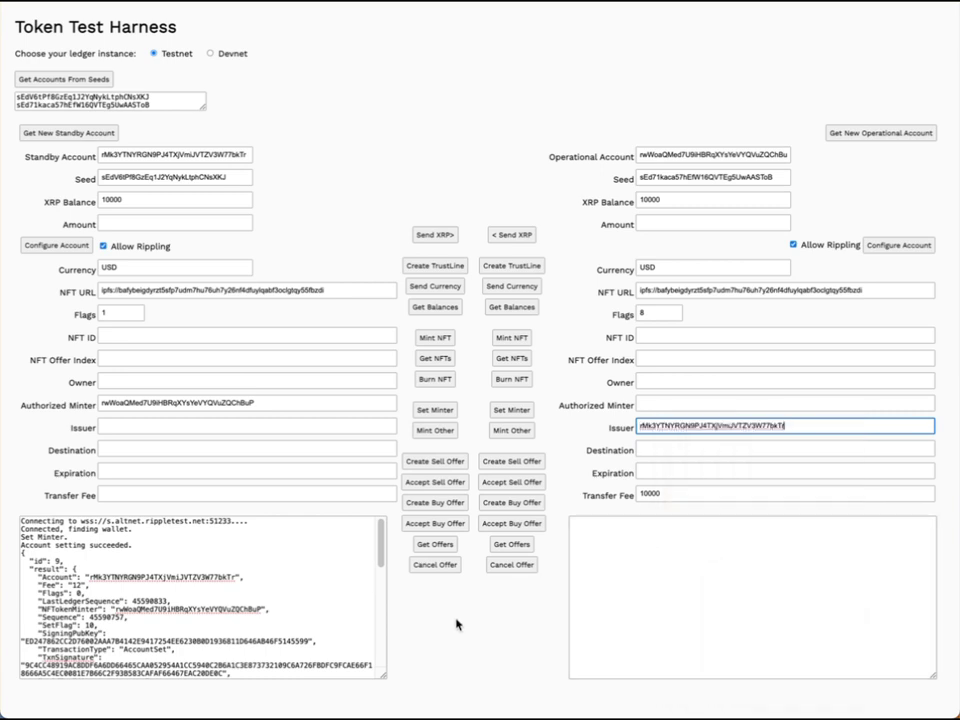
pyautogui.click(521, 432)
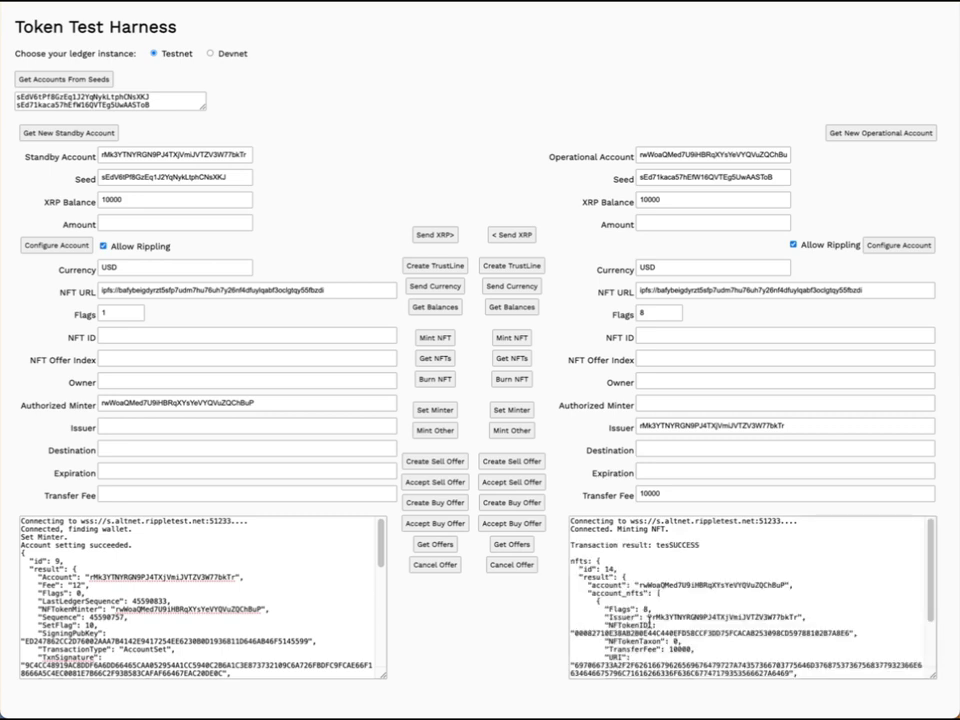
pyautogui.scroll(-2, 773, 566)
pyautogui.scroll(-2, 773, 580)
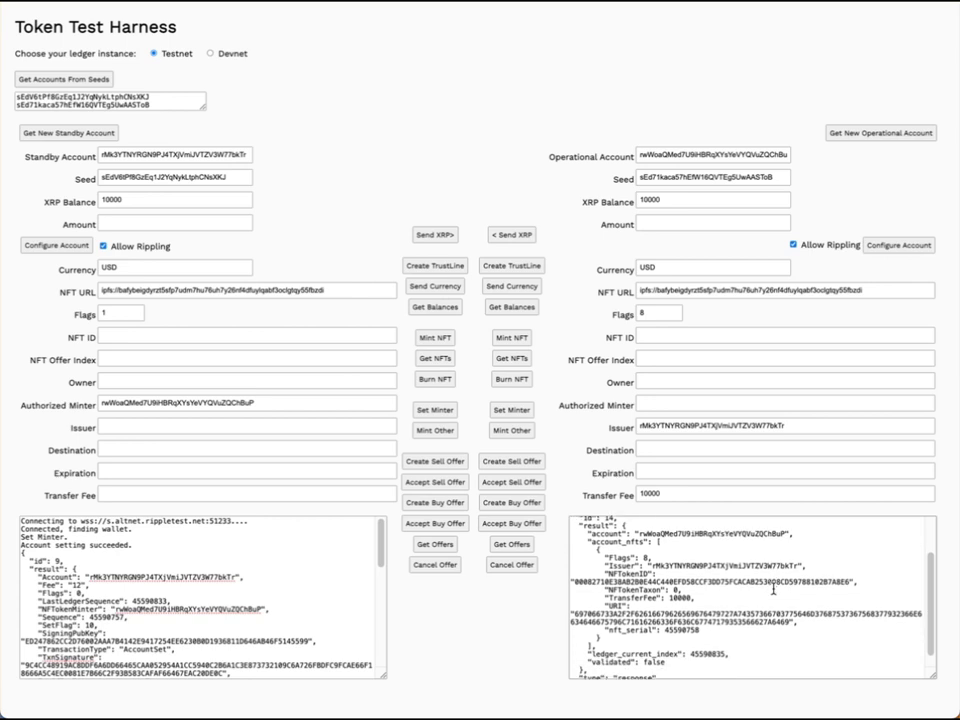
pyautogui.scroll(1, 773, 589)
pyautogui.scroll(1, 773, 589)
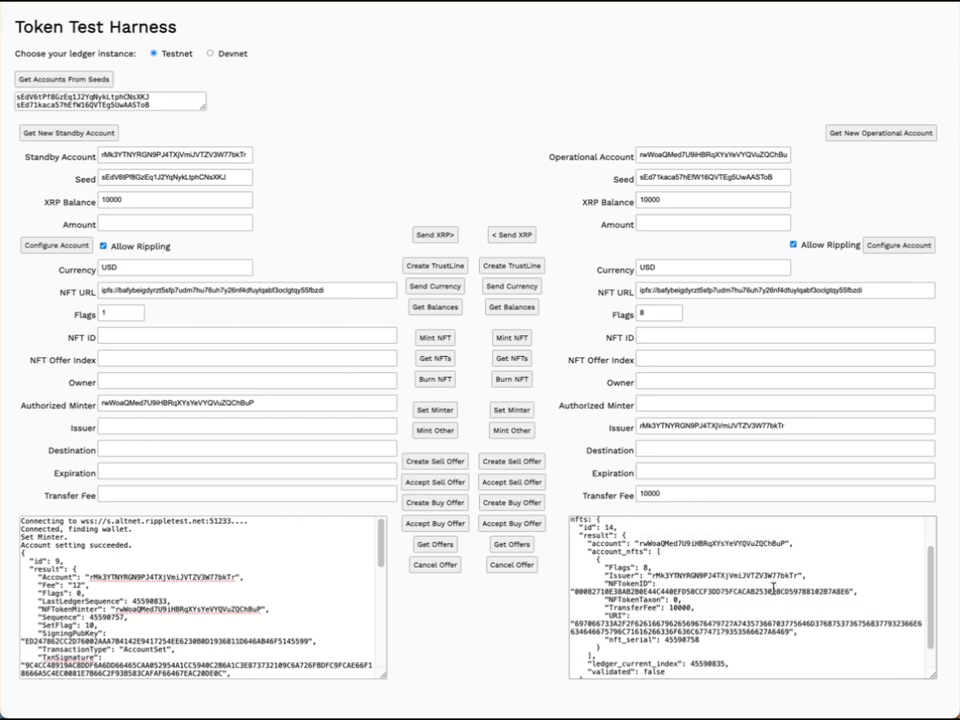
pyautogui.scroll(-1, 773, 589)
pyautogui.scroll(1, 773, 589)
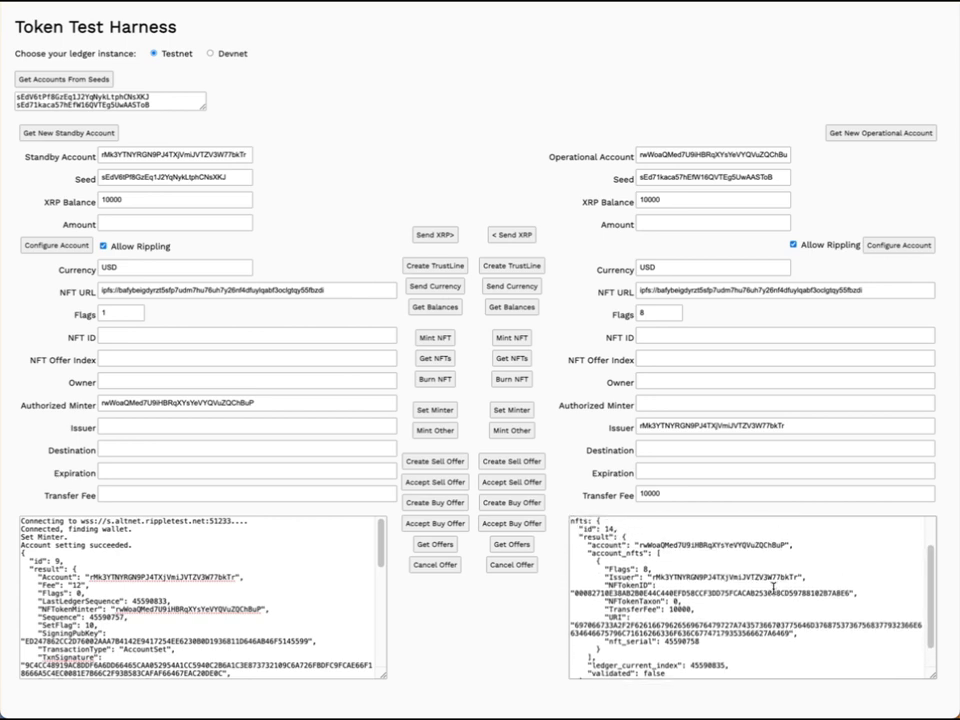
pyautogui.scroll(1, 773, 589)
pyautogui.scroll(-2, 773, 589)
pyautogui.scroll(-1, 773, 590)
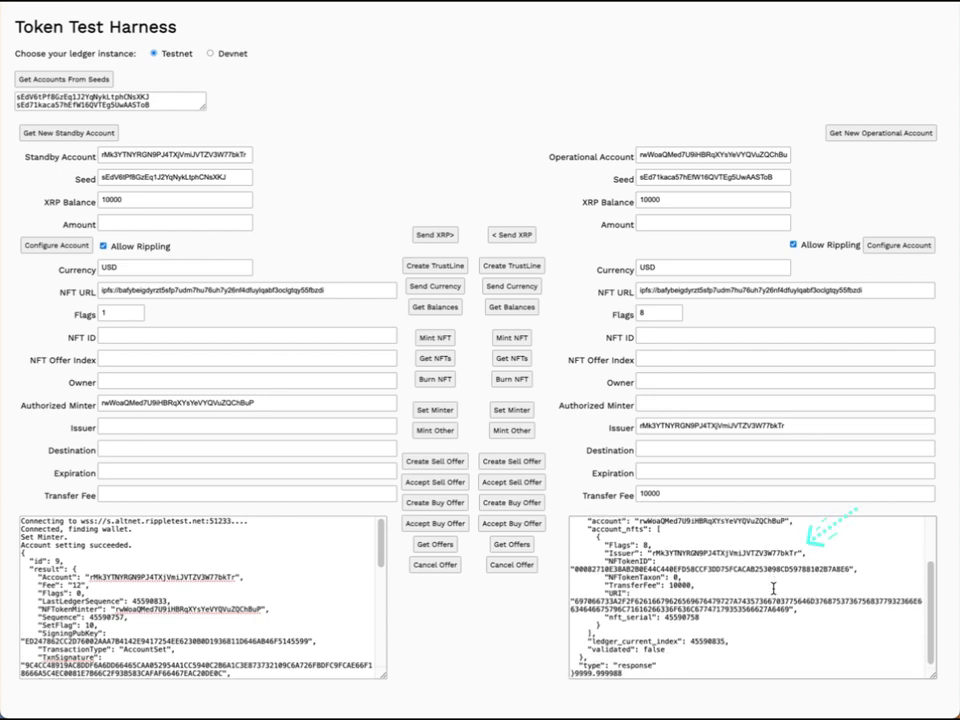
pyautogui.doubleClick(755, 551)
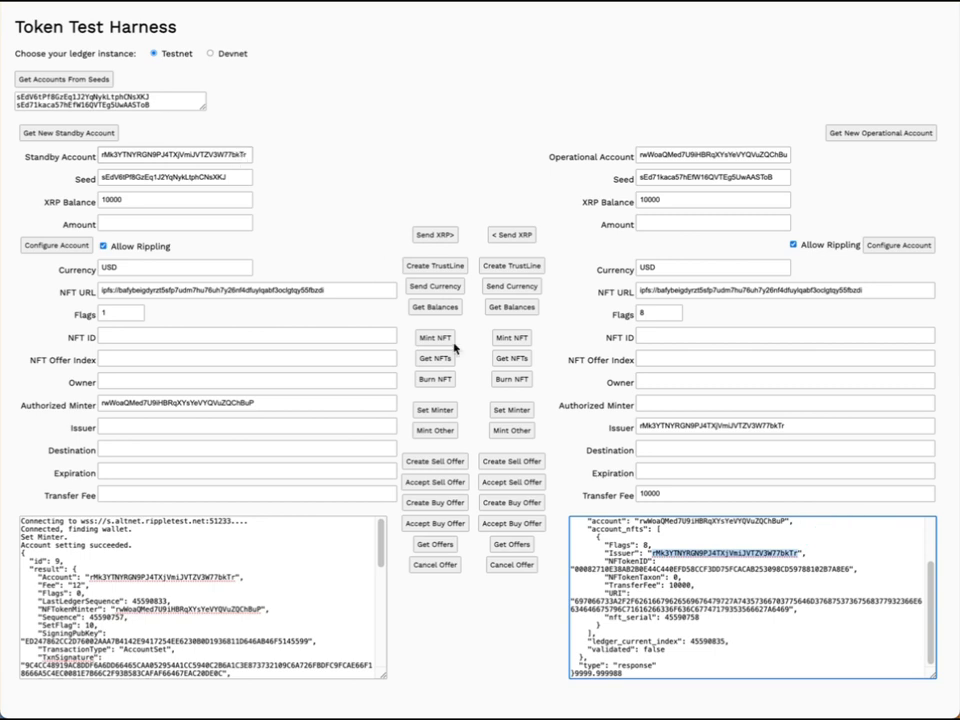
pyautogui.click(757, 589)
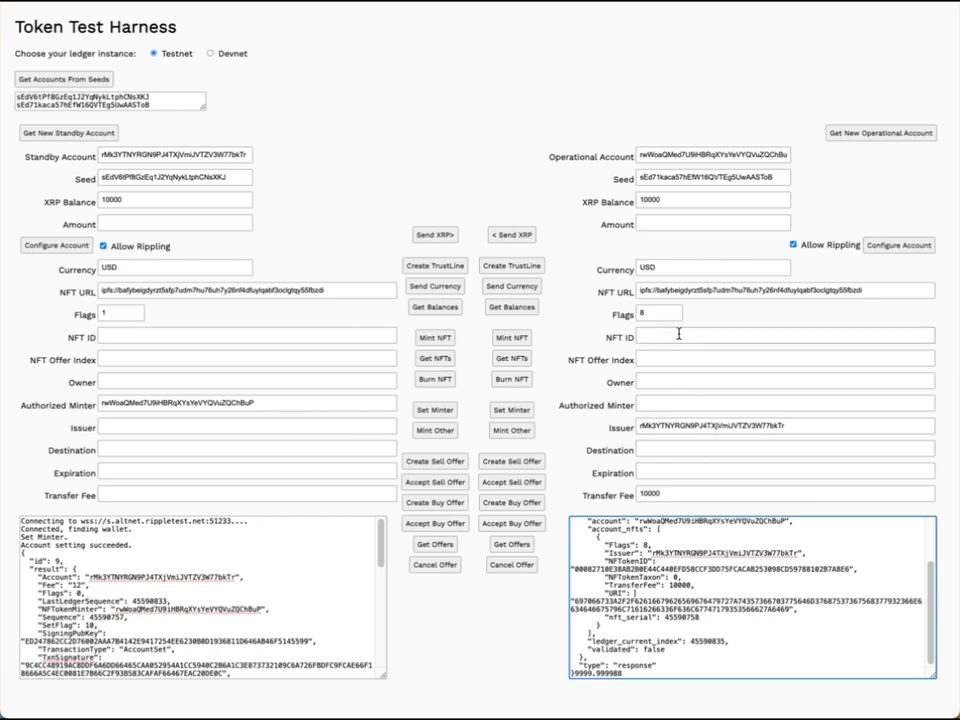
# Step: Set the operational sale Amount to 100000000 and Flags to 1
pyautogui.click(665, 222)
pyautogui.write('10')
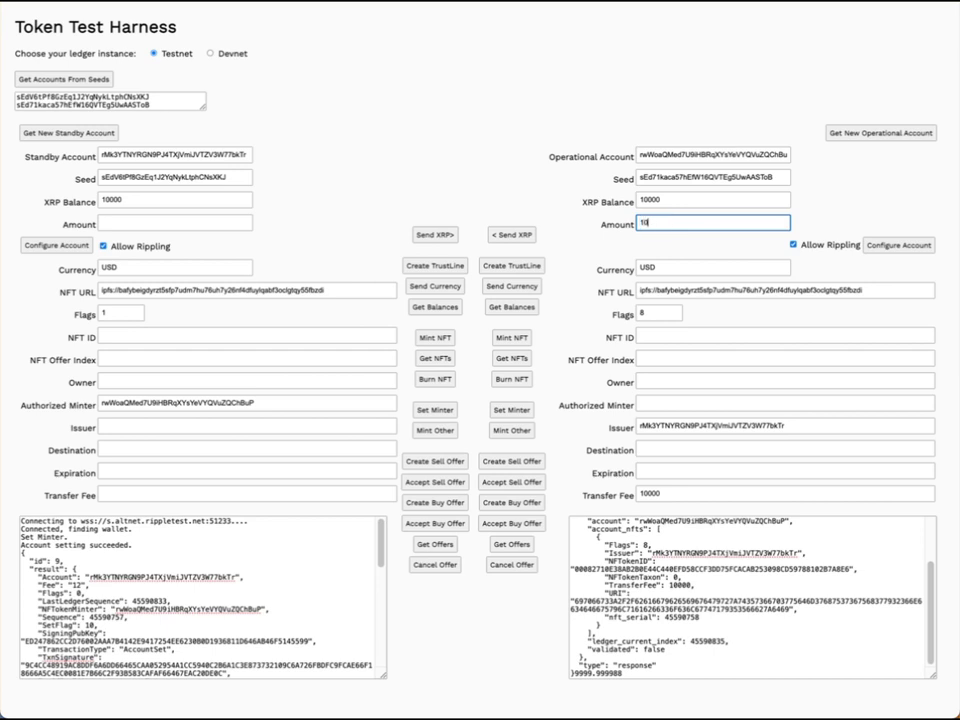
pyautogui.write('000000')
pyautogui.click(645, 313)
pyautogui.write('1')
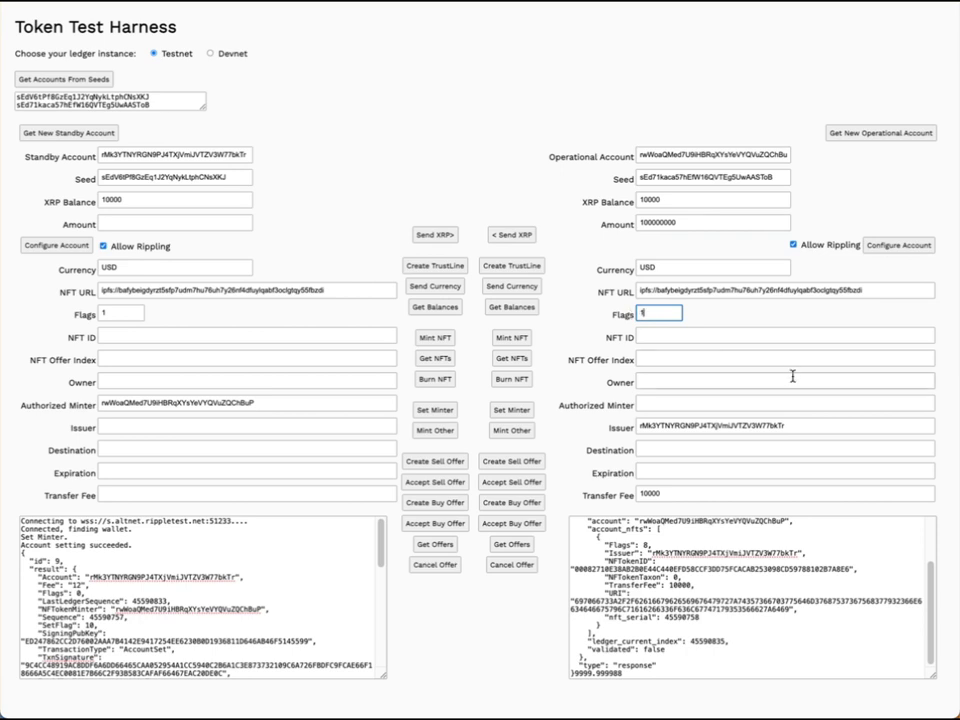
# Step: Copy the minted NFTokenID from the results into the operational NFT ID field
pyautogui.doubleClick(707, 566)
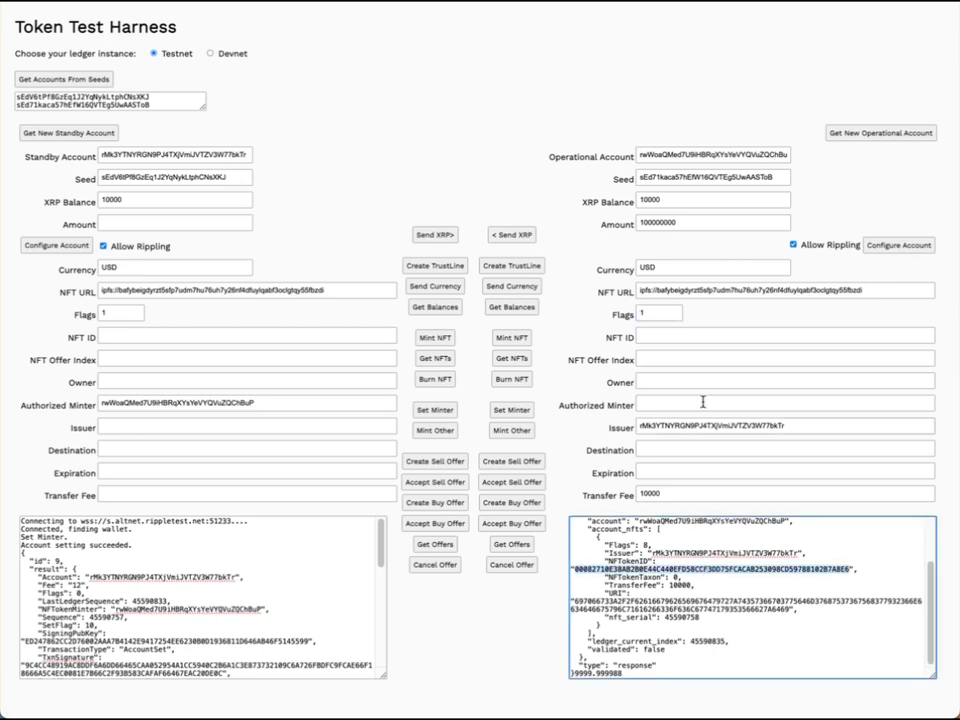
pyautogui.rightClick(660, 568)
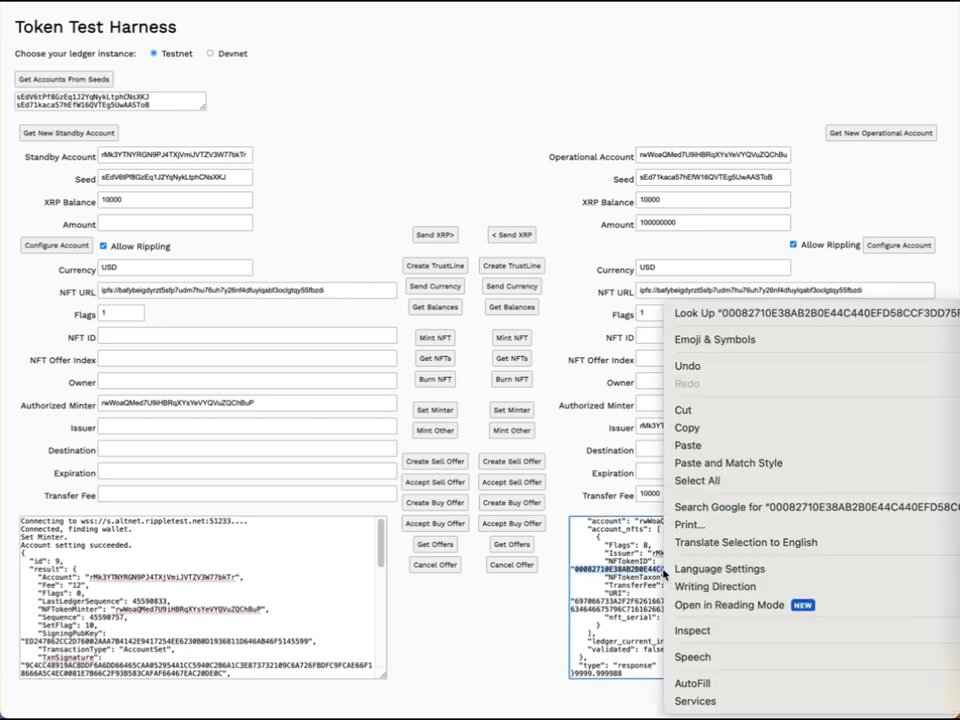
pyautogui.click(740, 432)
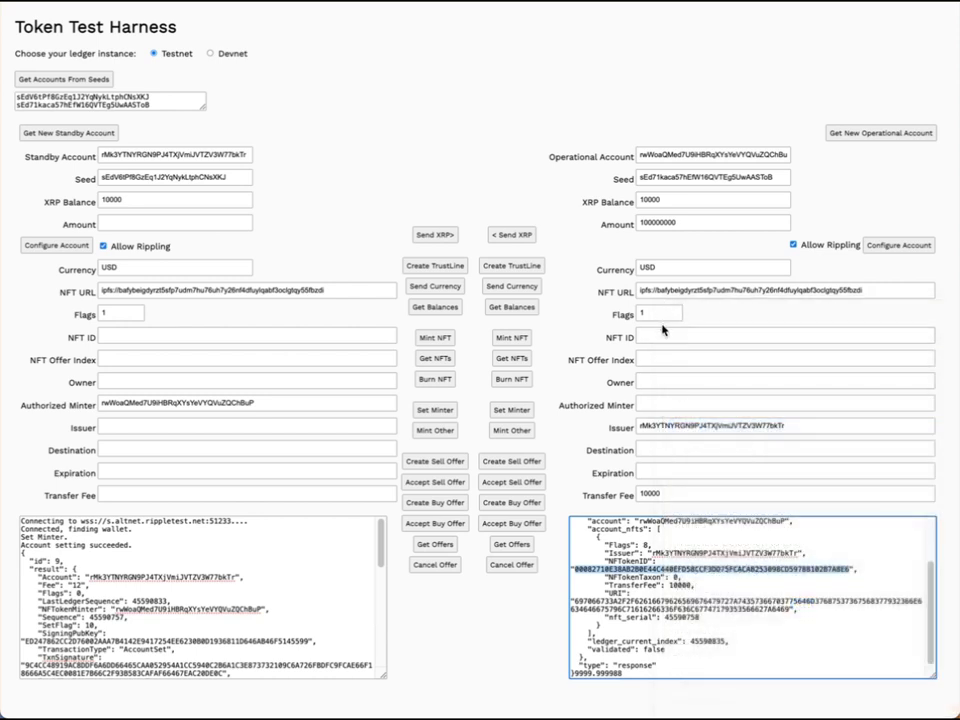
pyautogui.click(660, 337)
pyautogui.rightClick(660, 337)
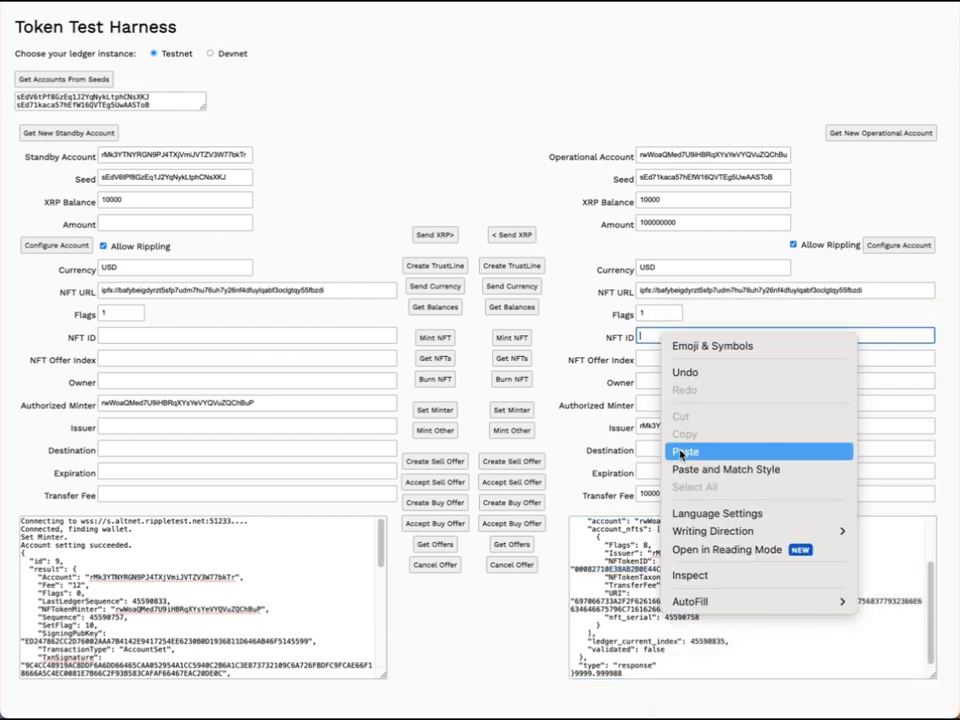
pyautogui.click(685, 451)
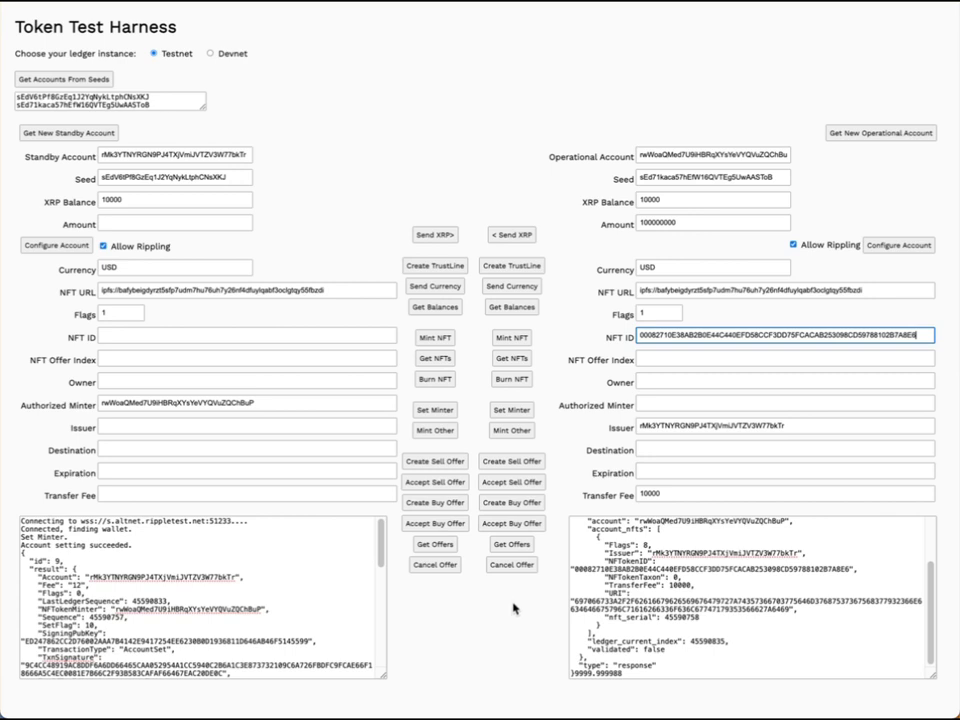
# Step: Create the NFT sell offer, copy its nft_offer_index, and get a new operational account
pyautogui.click(538, 462)
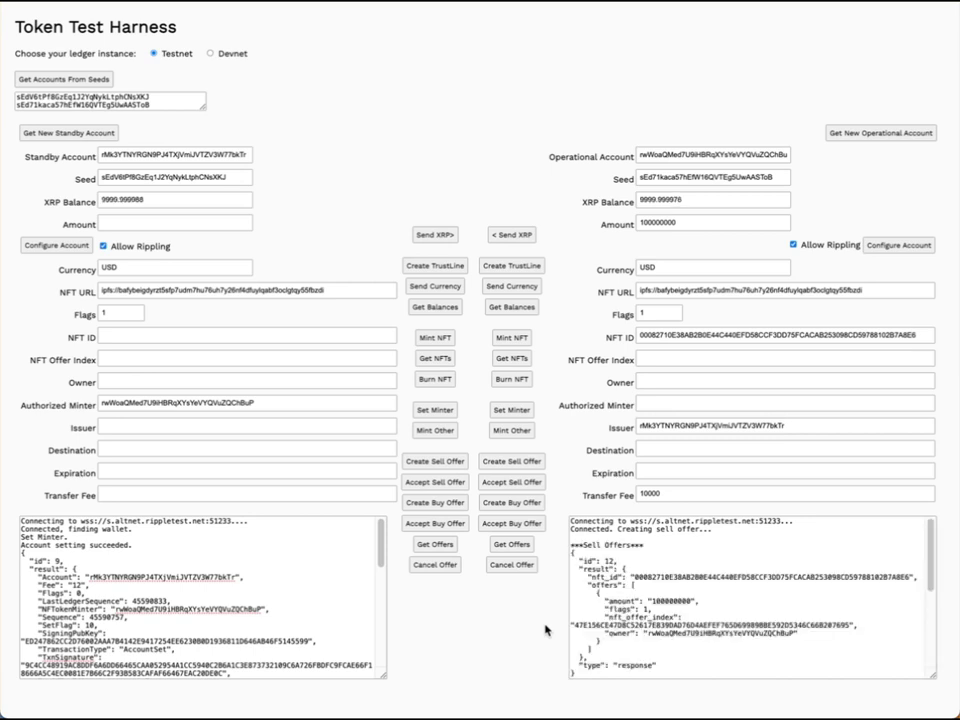
pyautogui.doubleClick(653, 626)
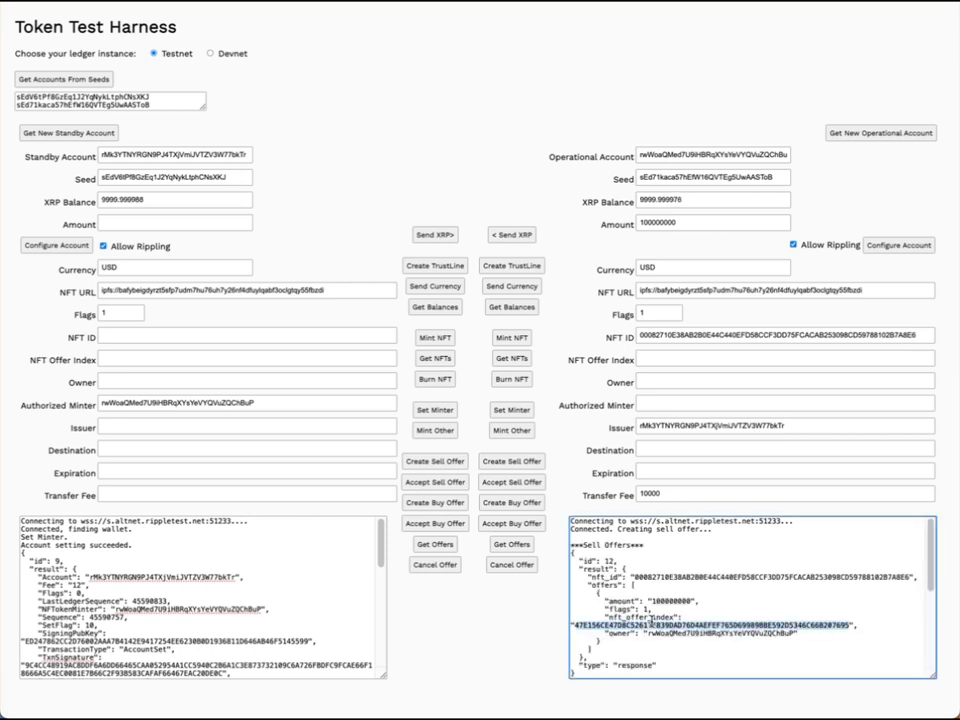
pyautogui.rightClick(653, 626)
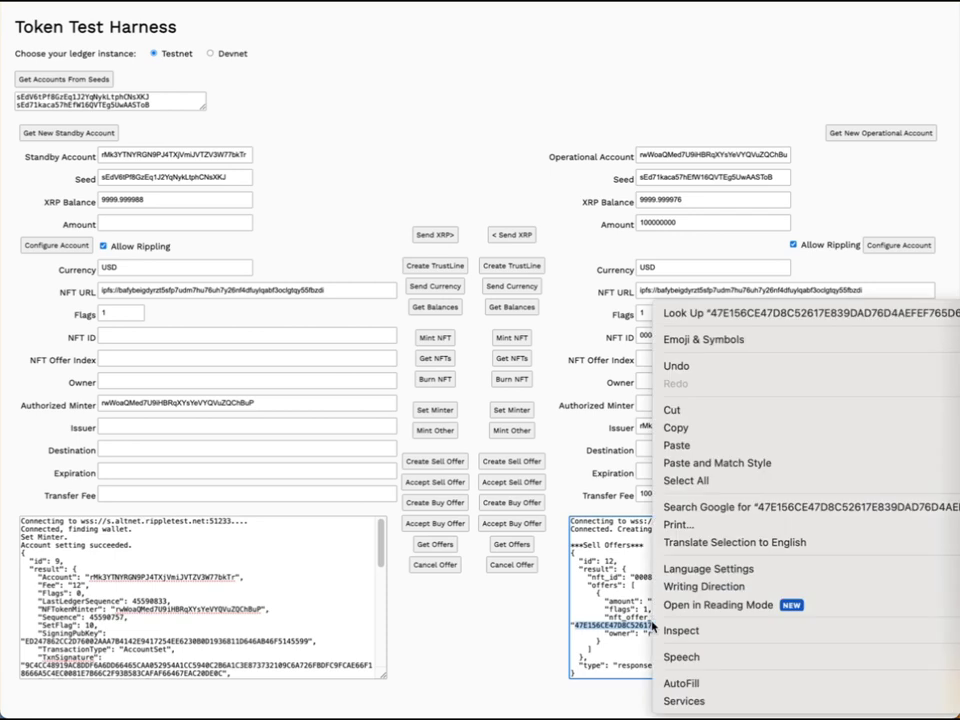
pyautogui.click(727, 428)
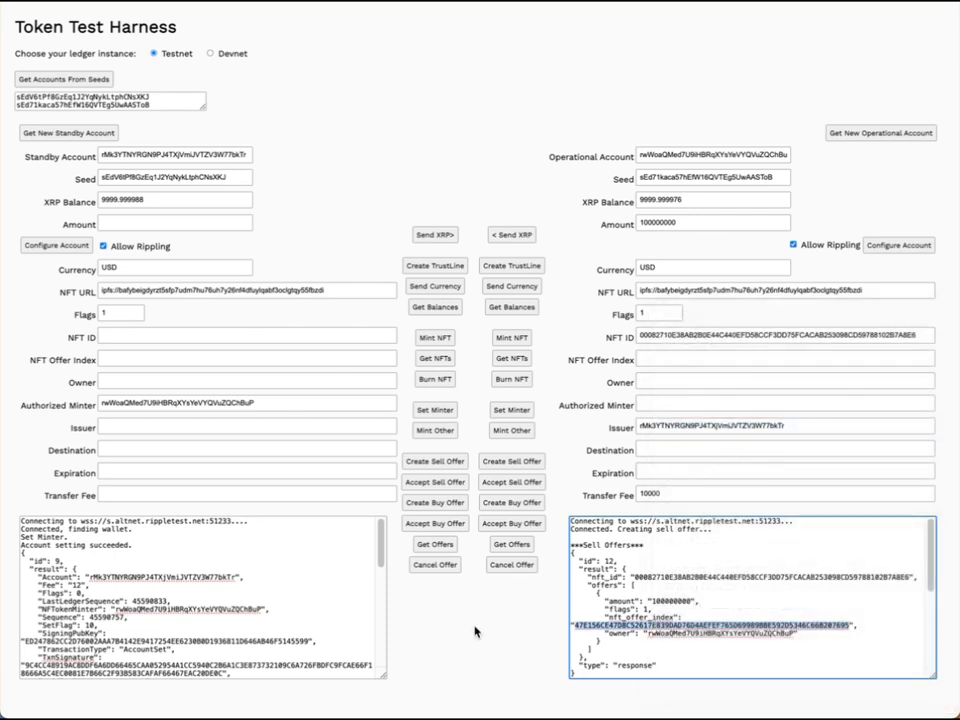
pyautogui.click(880, 135)
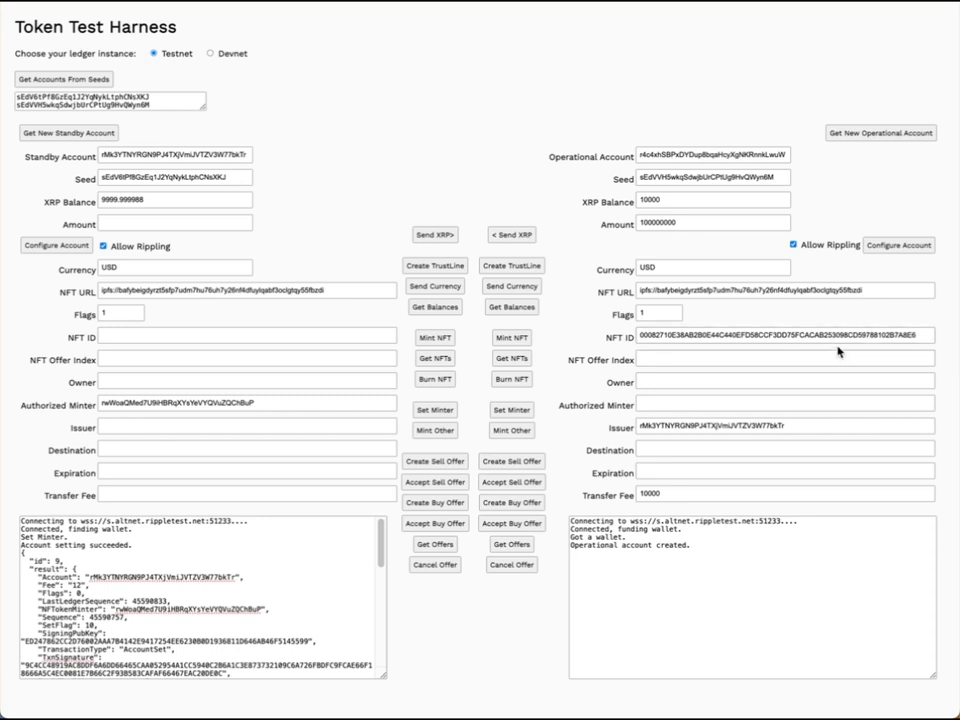
# Step: Paste the sell offer index into NFT Offer Index and accept the offer with the new account
pyautogui.click(722, 360)
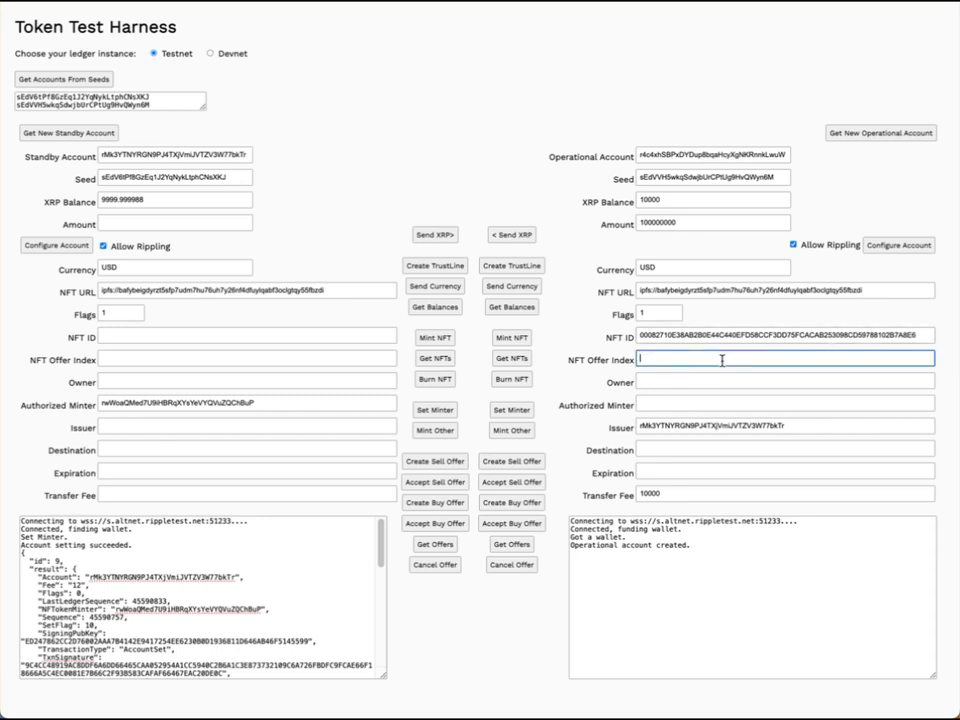
pyautogui.rightClick(780, 358)
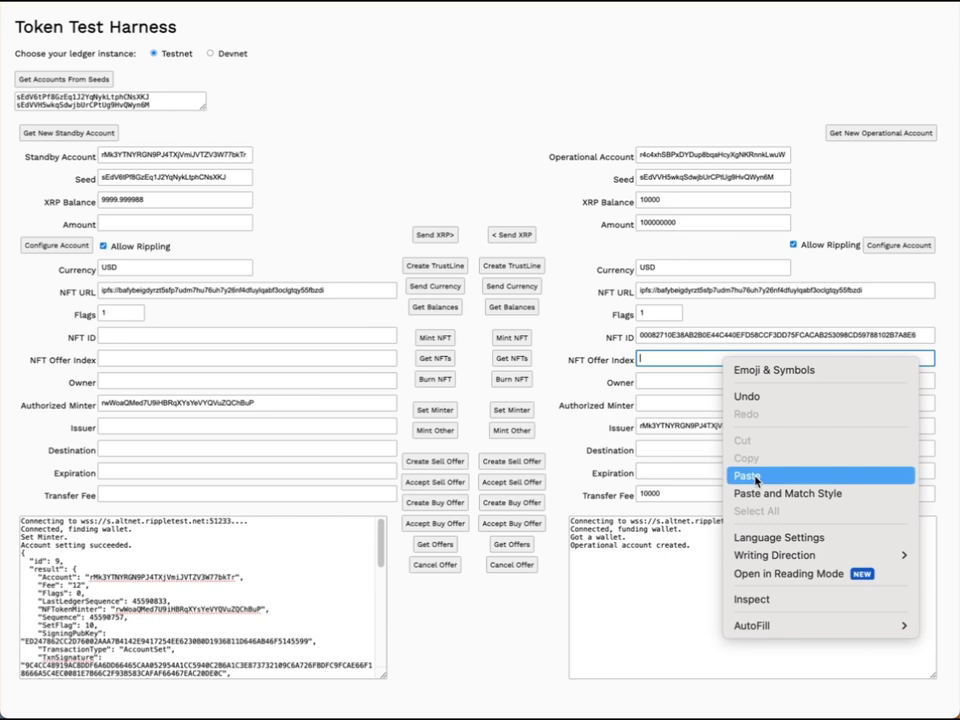
pyautogui.click(800, 474)
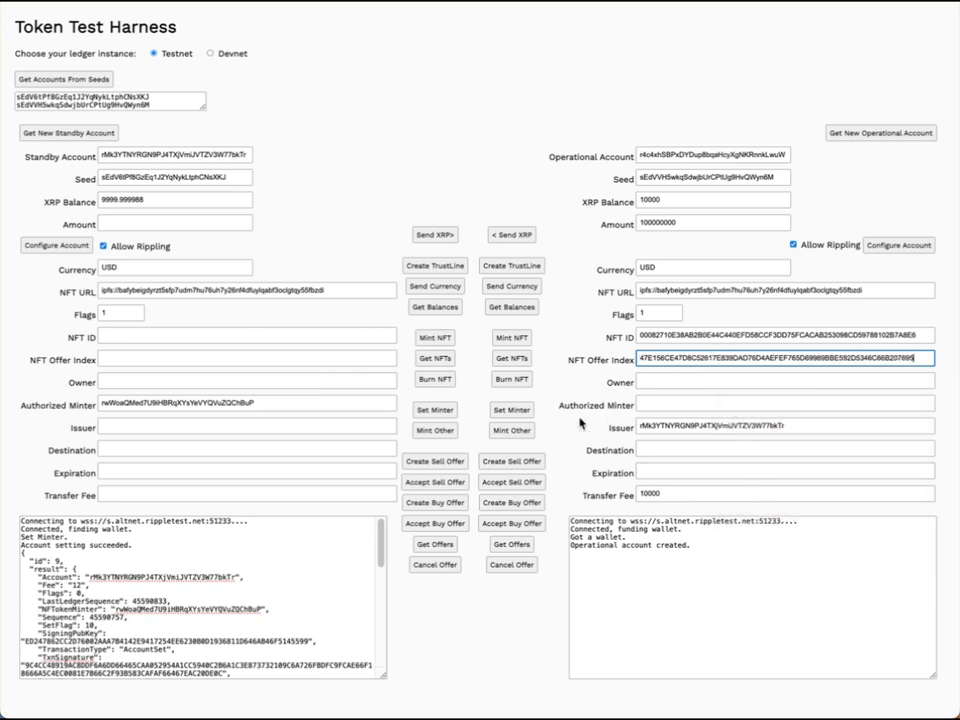
pyautogui.click(530, 485)
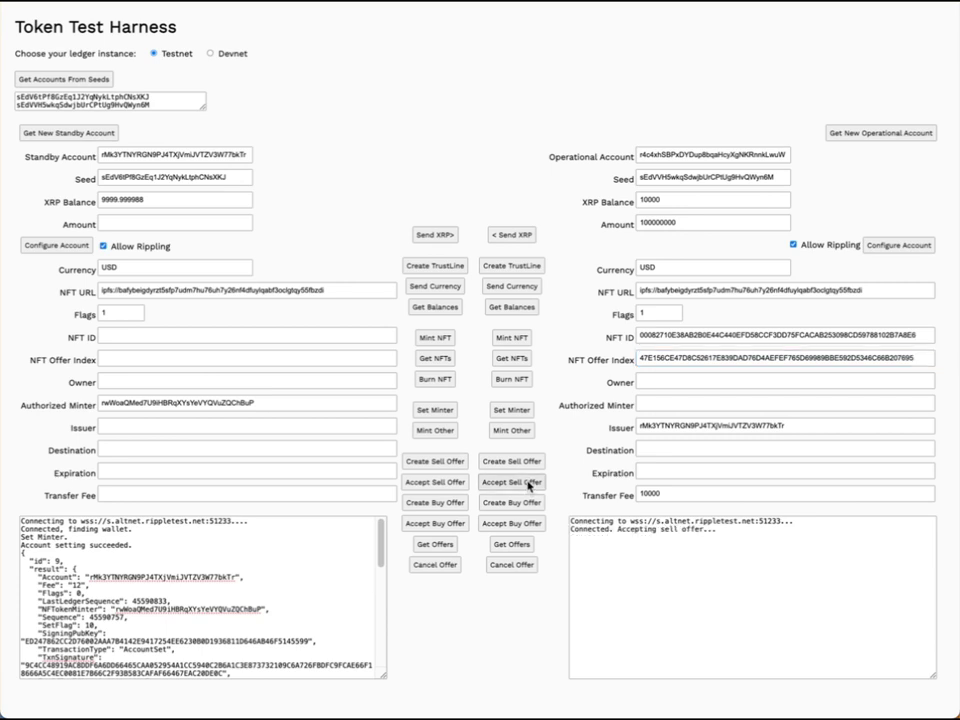